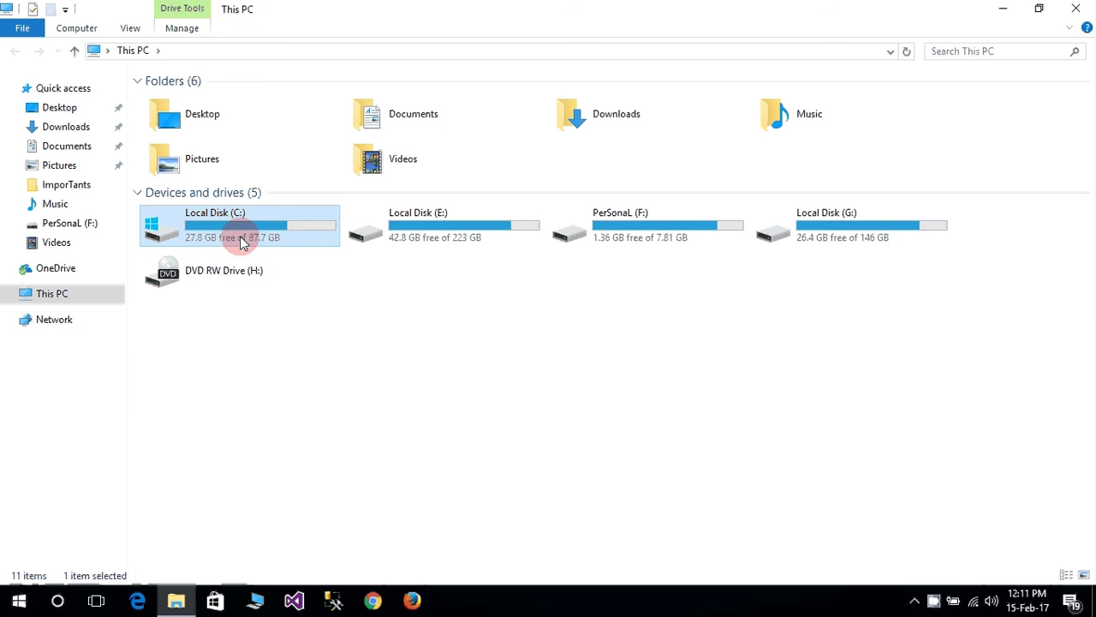
- Open Local Disk (C:) to check for the Windows.old folder, and close the window
double_click(277, 226)
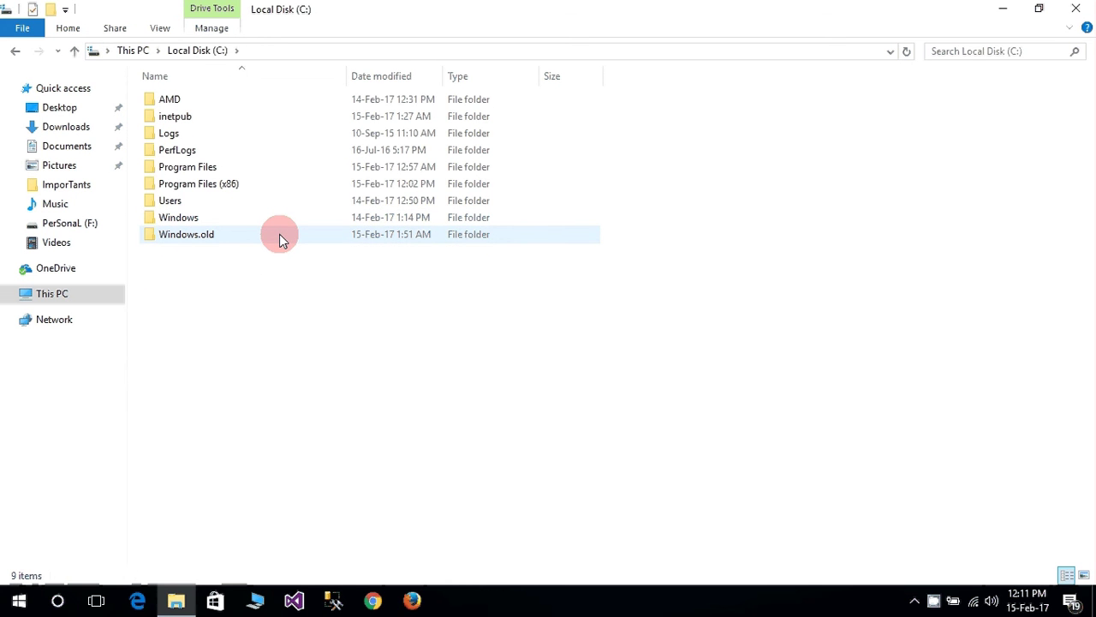
left_click(279, 239)
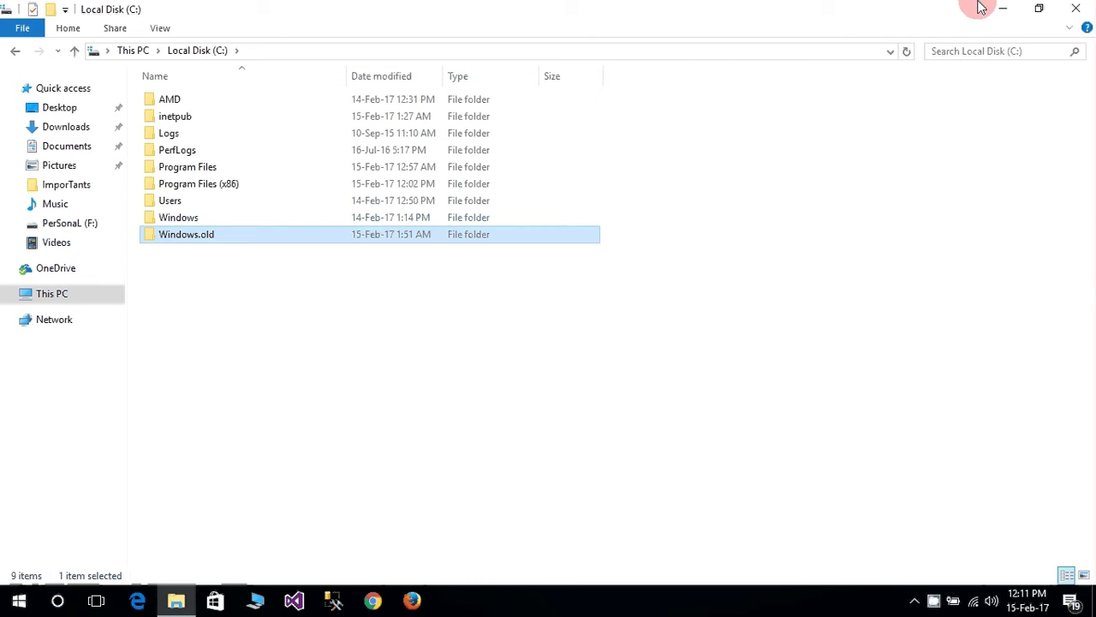
left_click(1076, 8)
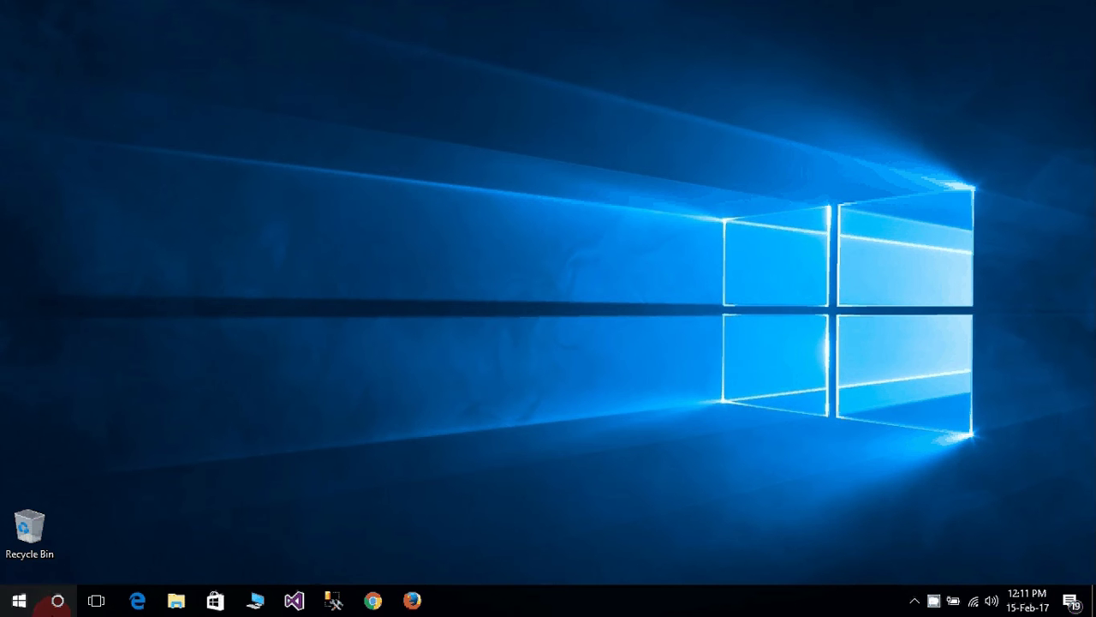
- Search for "disk", open Disk Cleanup, scan drive C:, and request the system files cleanup
left_click(56, 601)
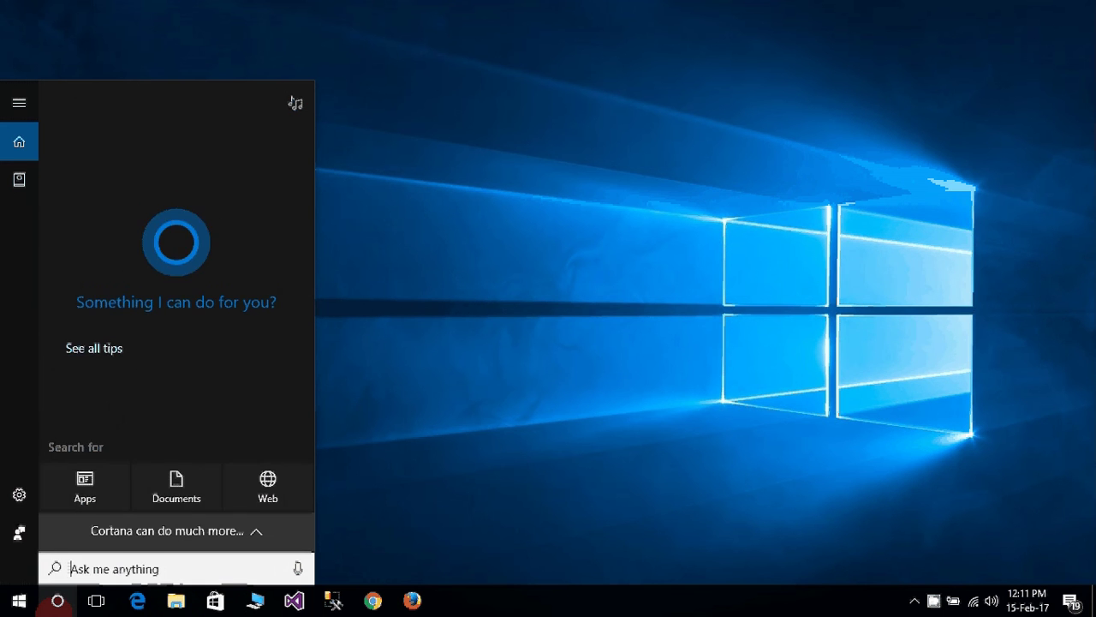
type("disk")
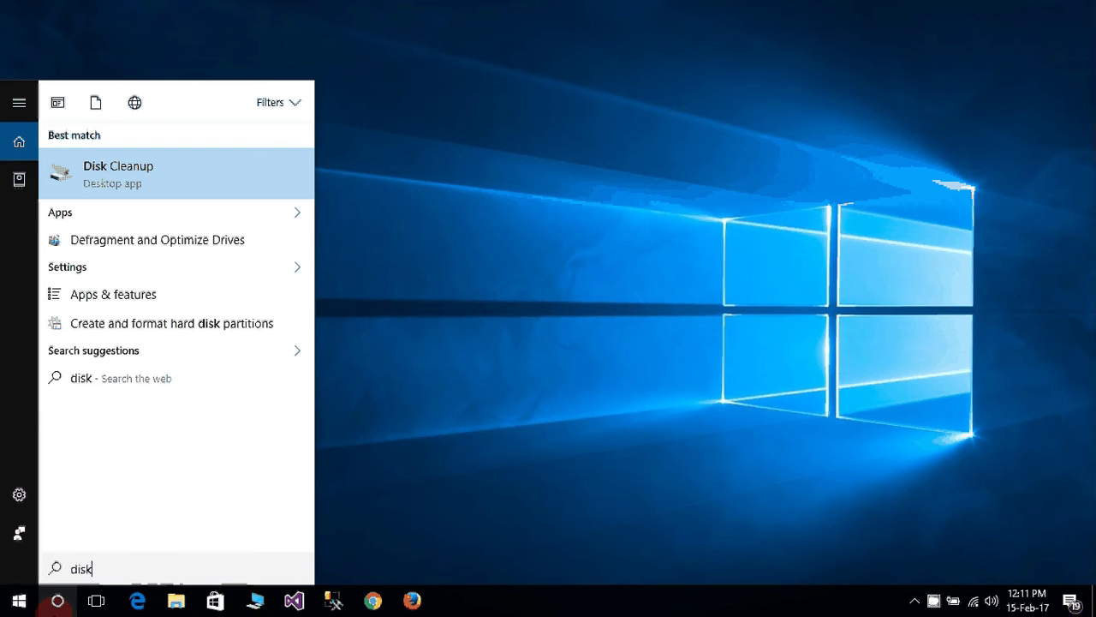
key("Return")
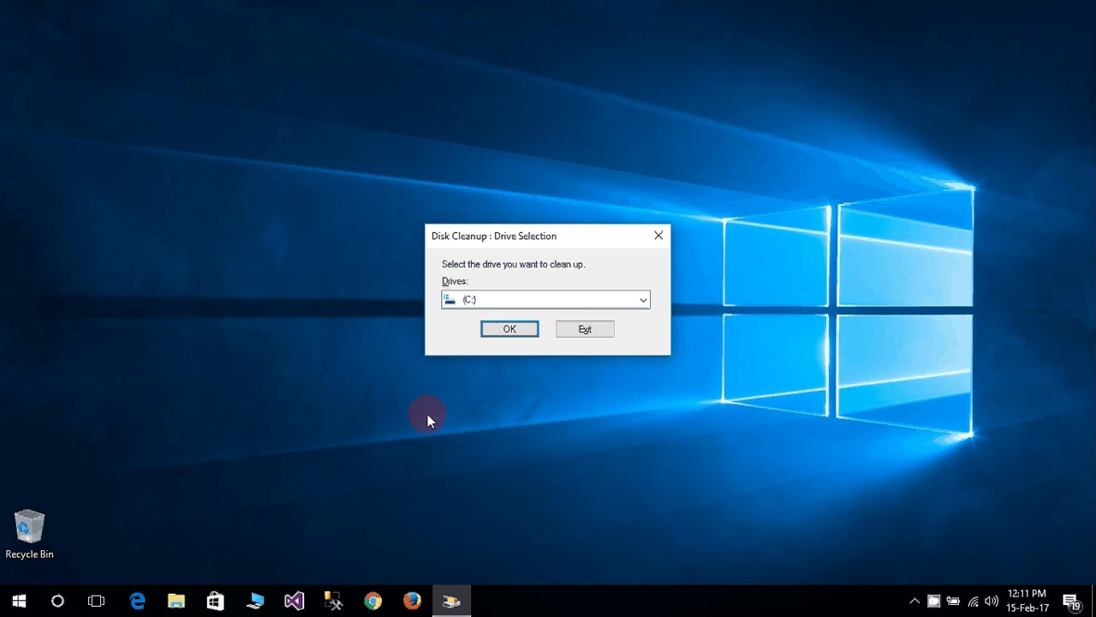
left_click(510, 338)
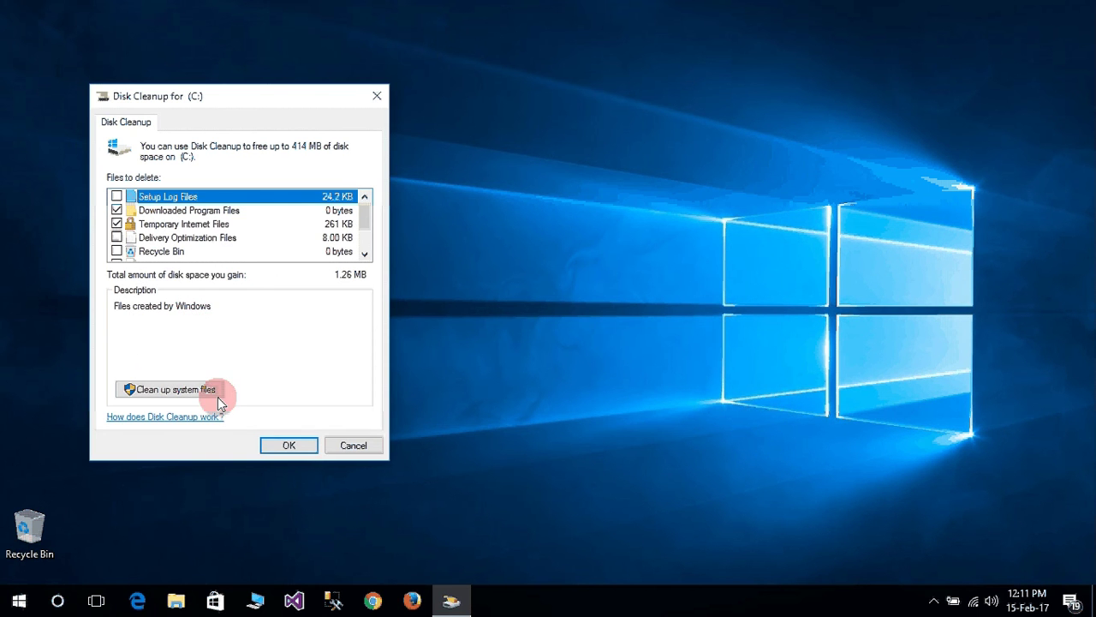
left_click(124, 392)
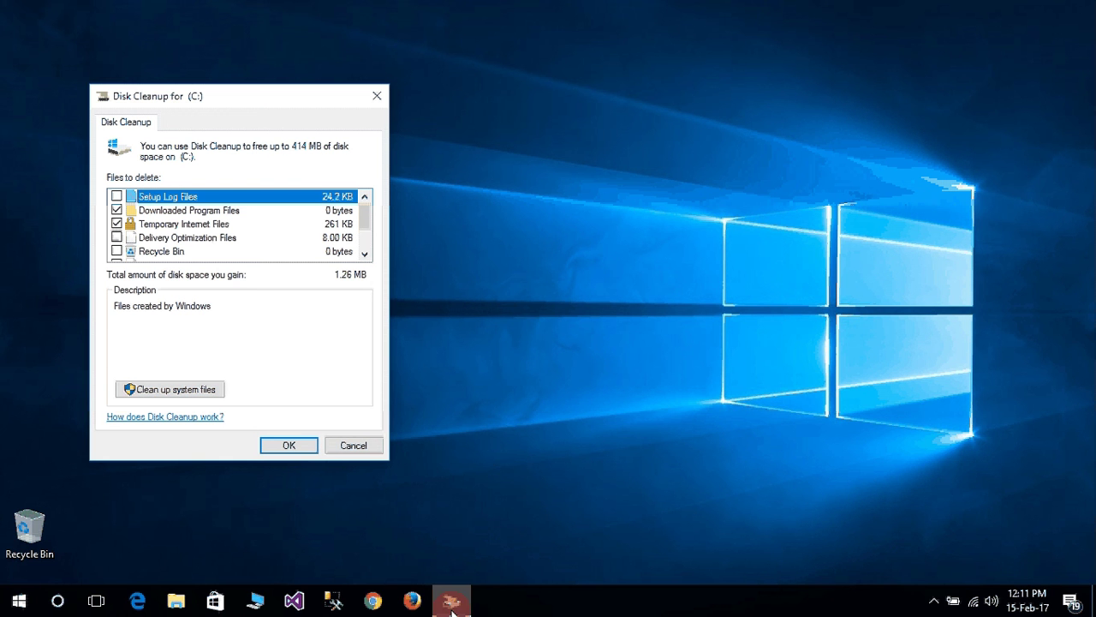
left_click(934, 602)
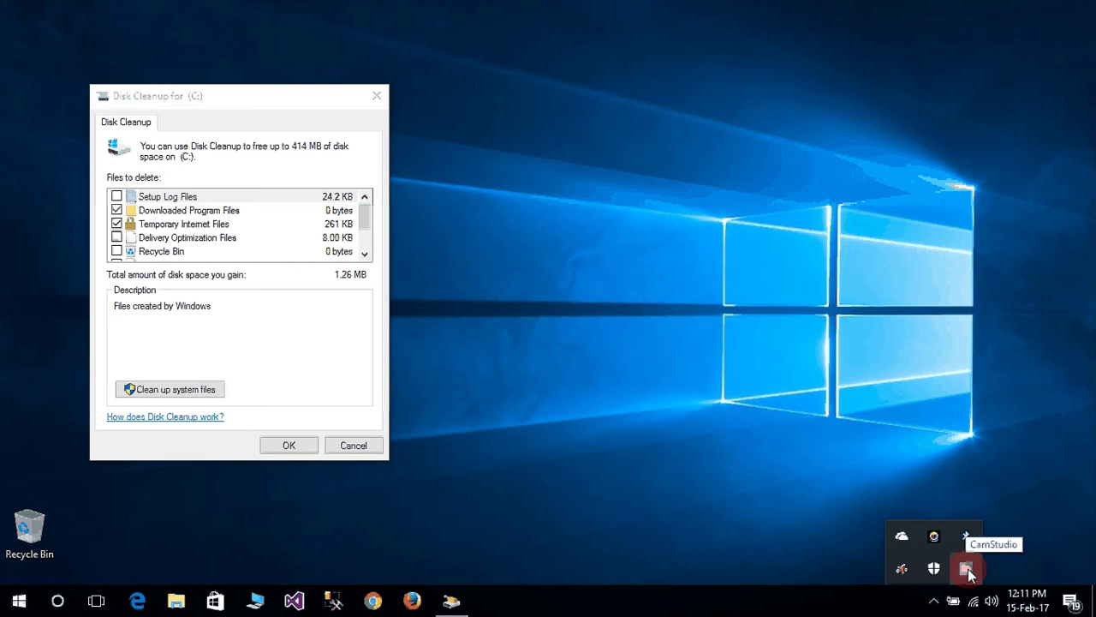
left_click(968, 570)
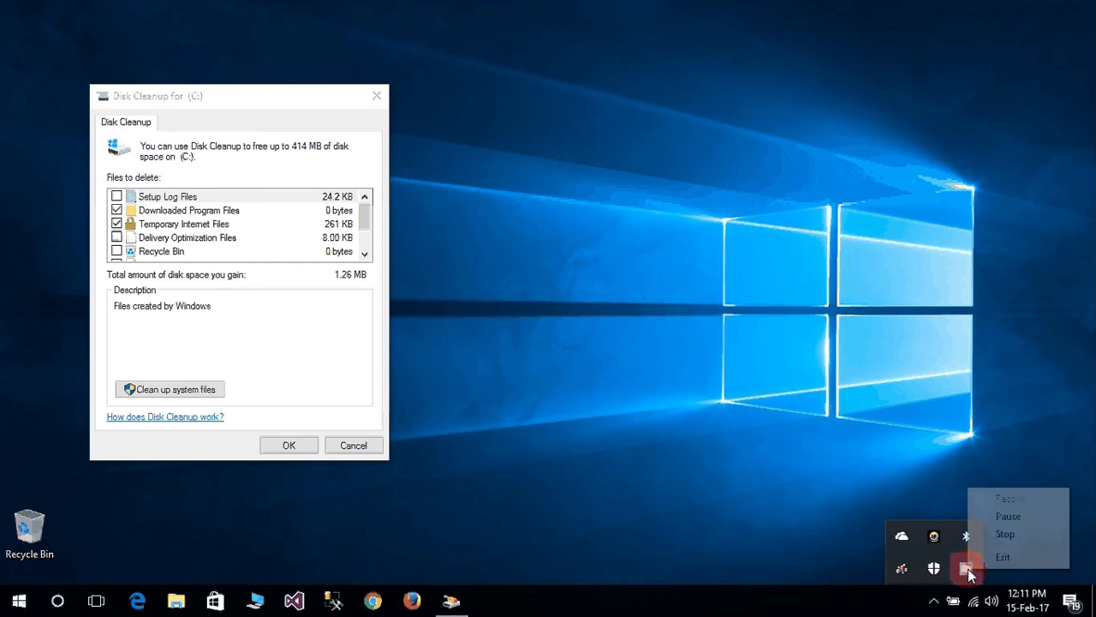
left_click(684, 497)
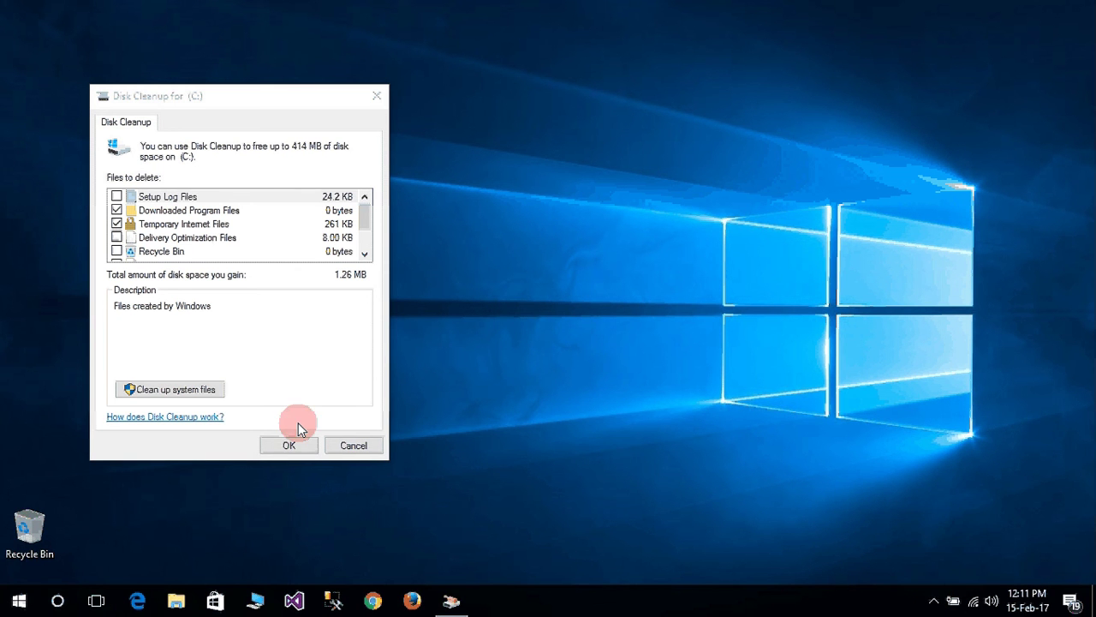
- Start the system files cleanup scan for drive C:
left_click(128, 391)
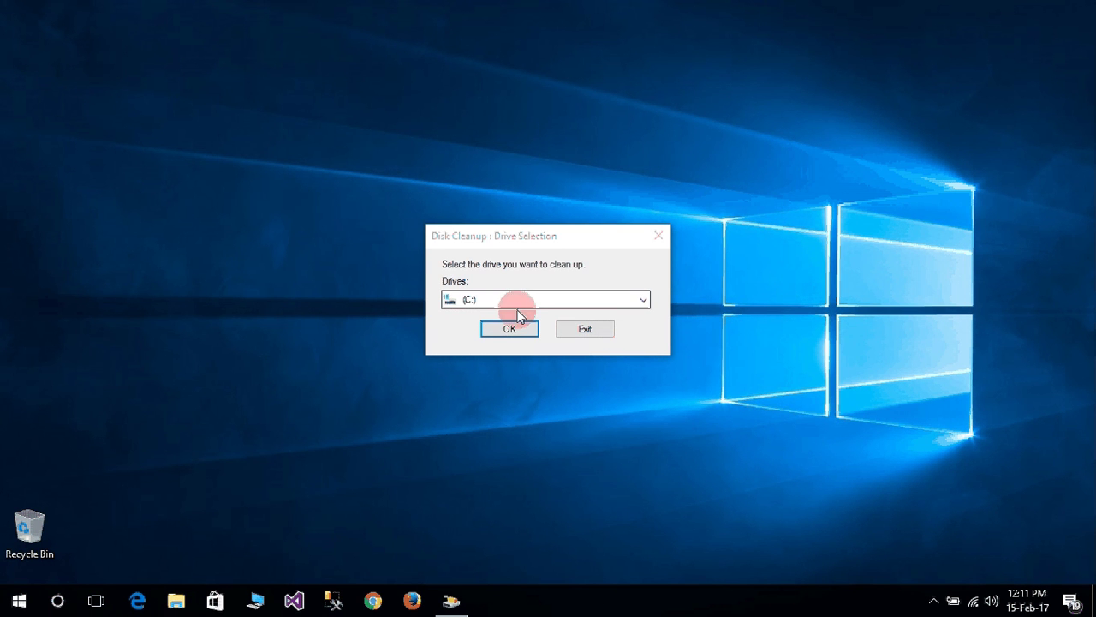
left_click(512, 328)
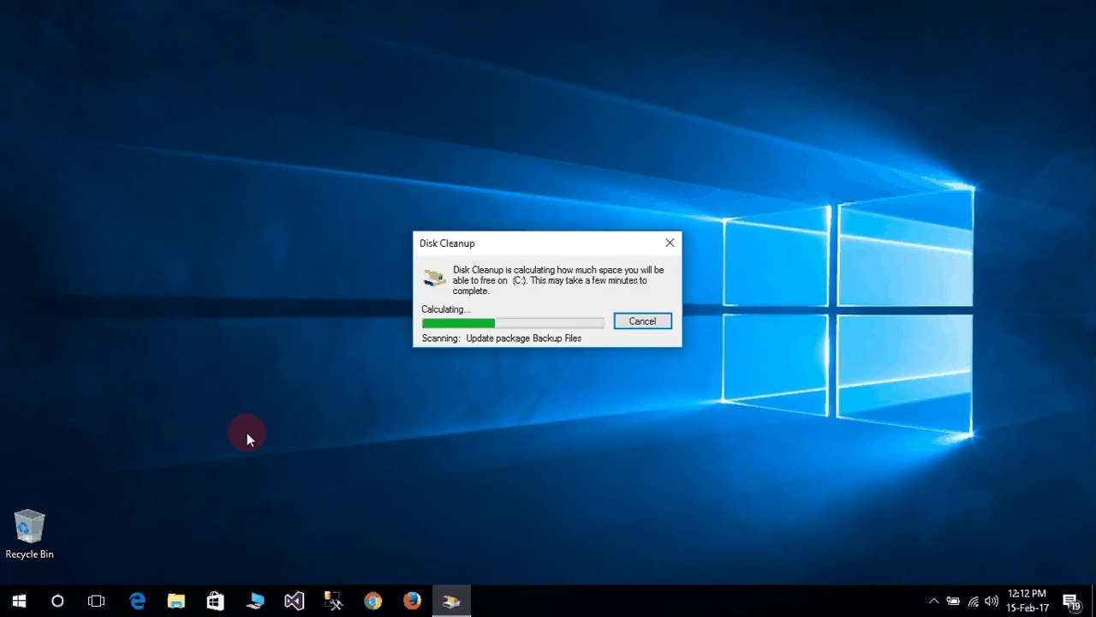
- Open Local Disk (C:) from This PC to review its folders, and minimize the window
left_click(252, 602)
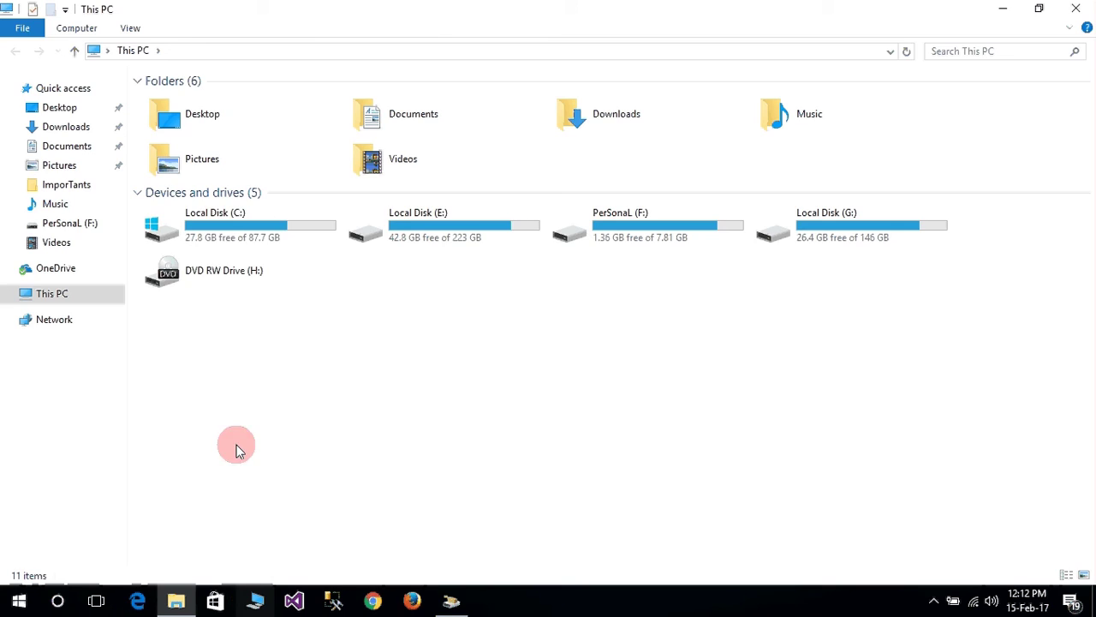
left_click(220, 247)
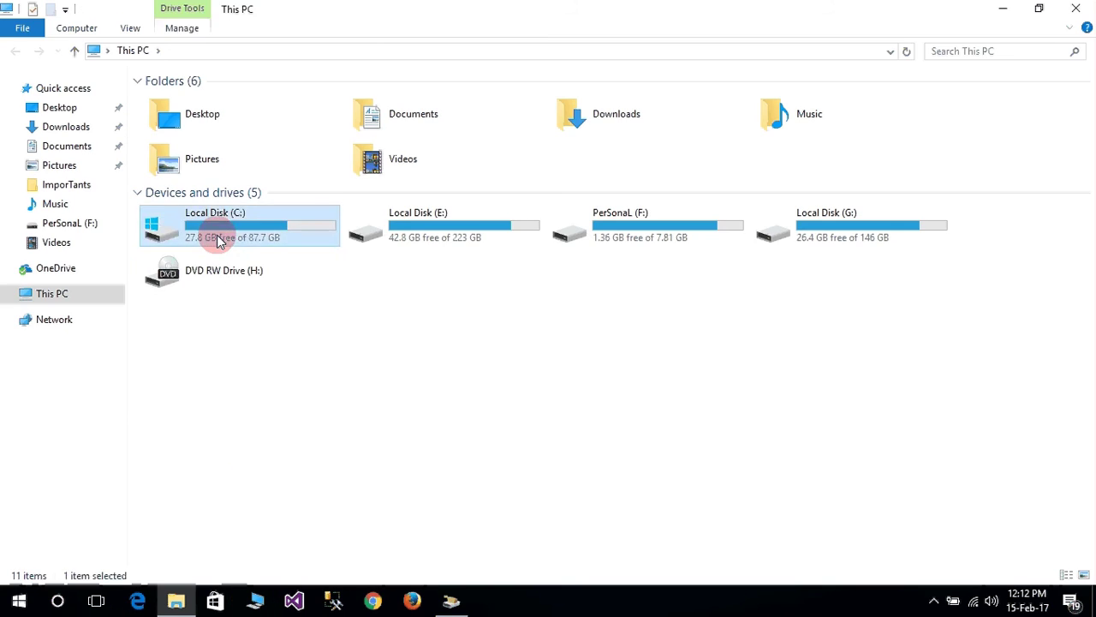
double_click(218, 239)
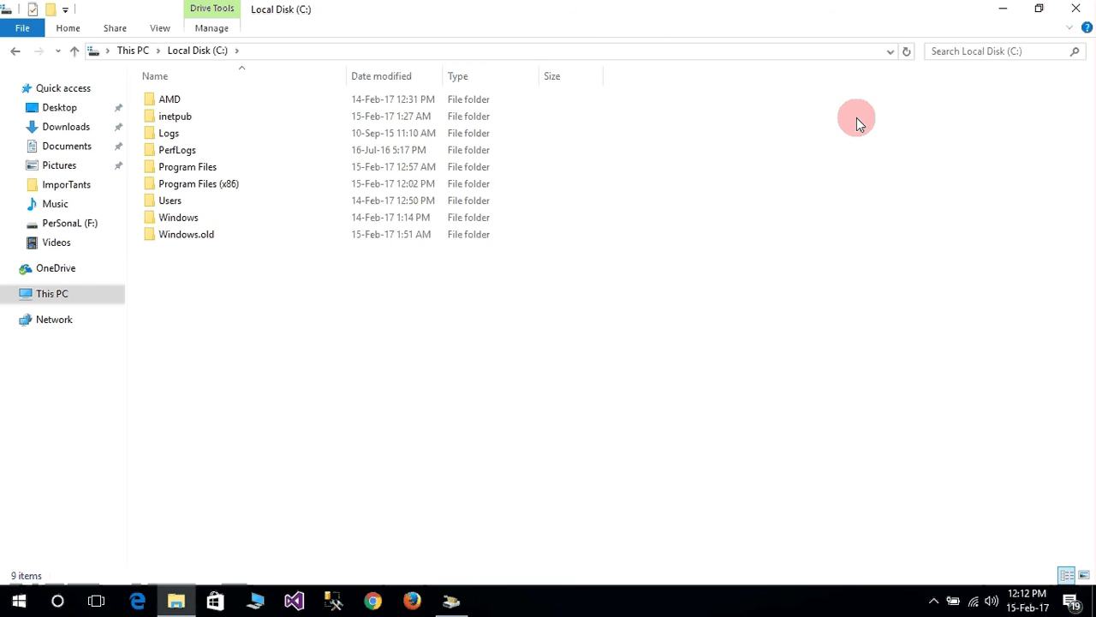
left_click(1004, 7)
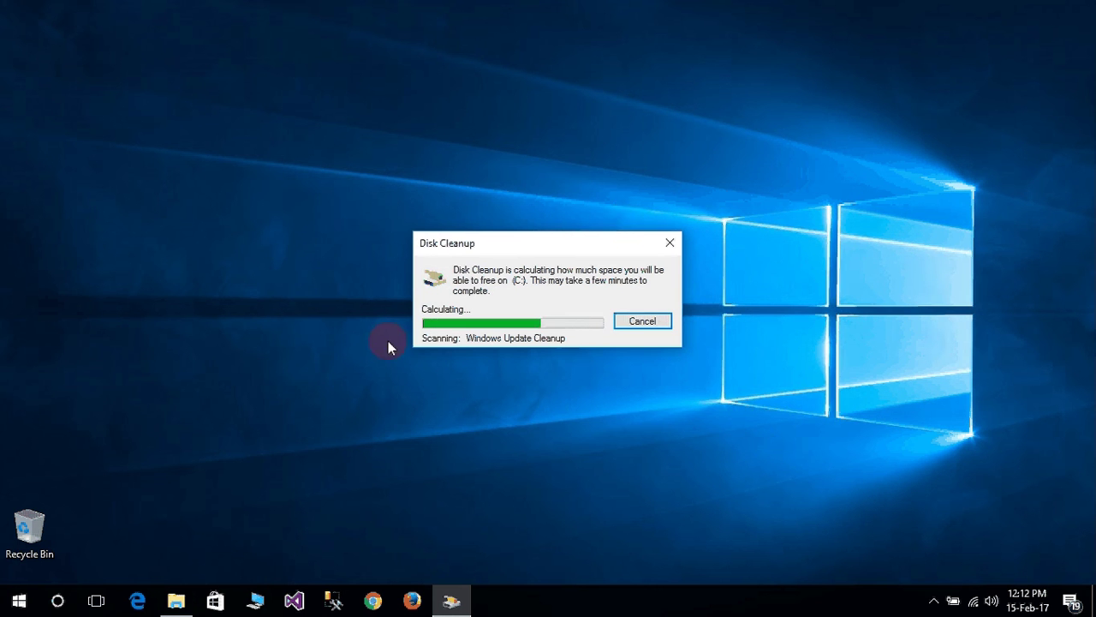
left_click_drag(340, 209, 782, 407)
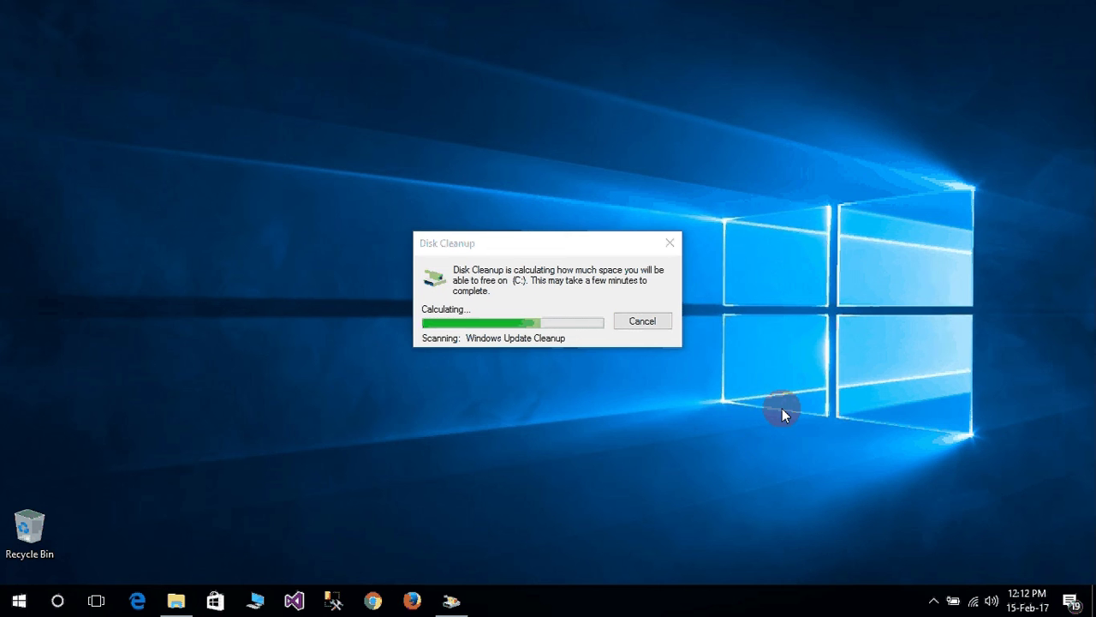
left_click(909, 593)
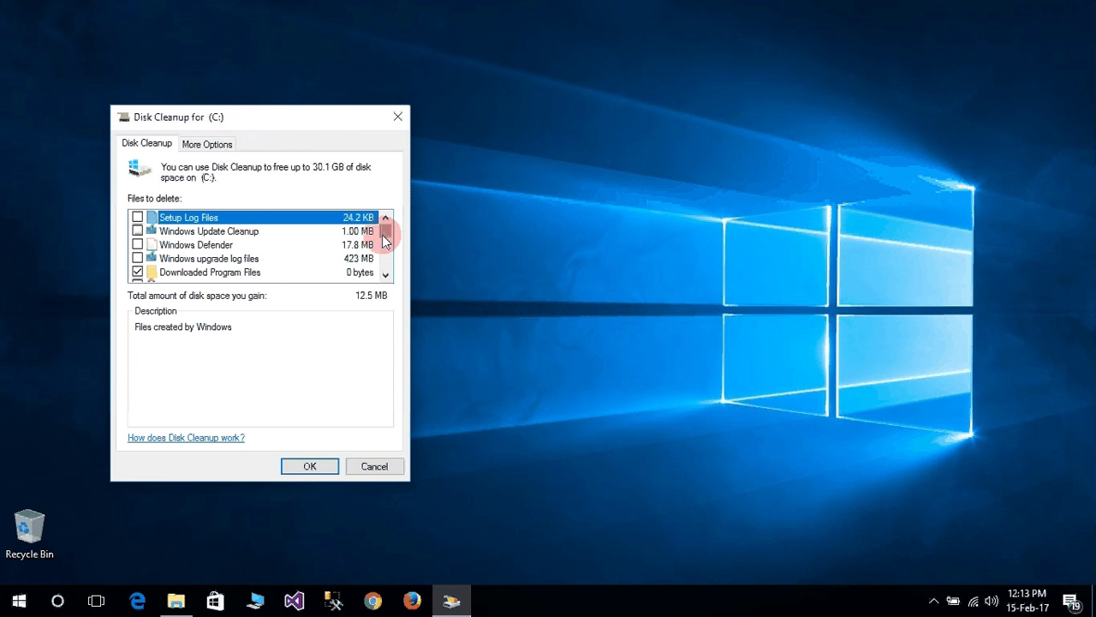
- Mark the system archived and system queued Windows Error Reporting files and Delivery Optimization Files for deletion
left_click_drag(382, 234, 383, 244)
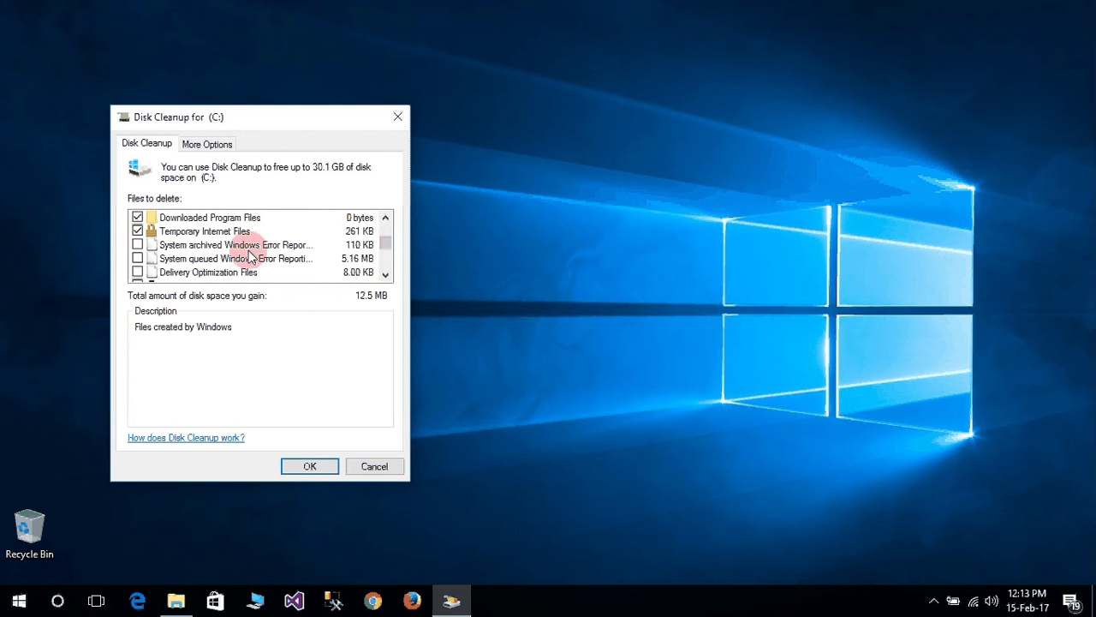
left_click(138, 259)
left_click(138, 245)
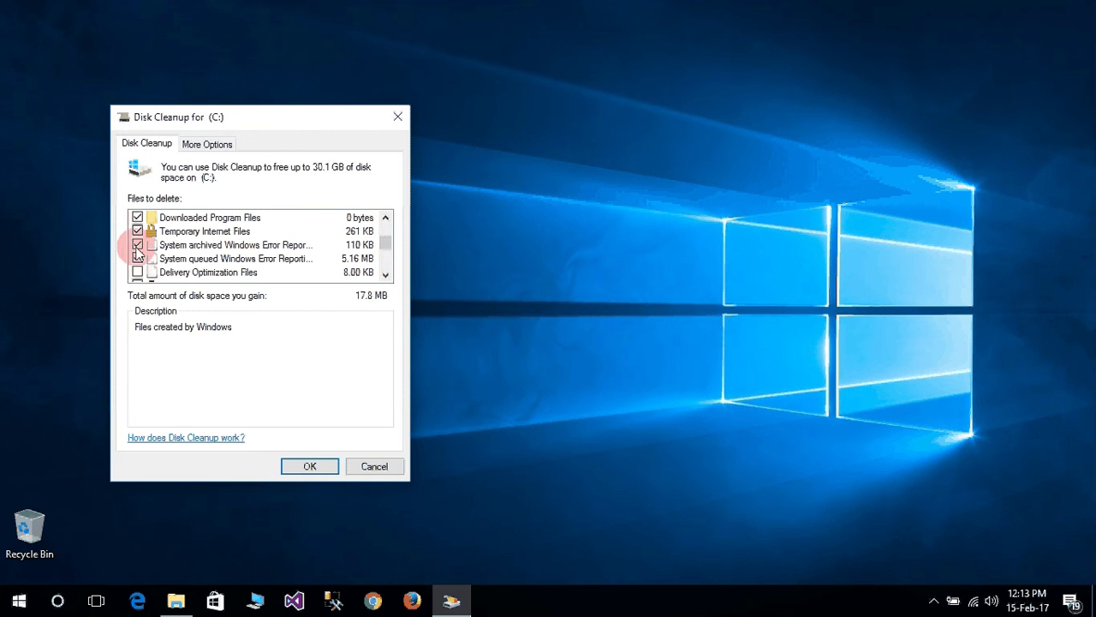
left_click(137, 272)
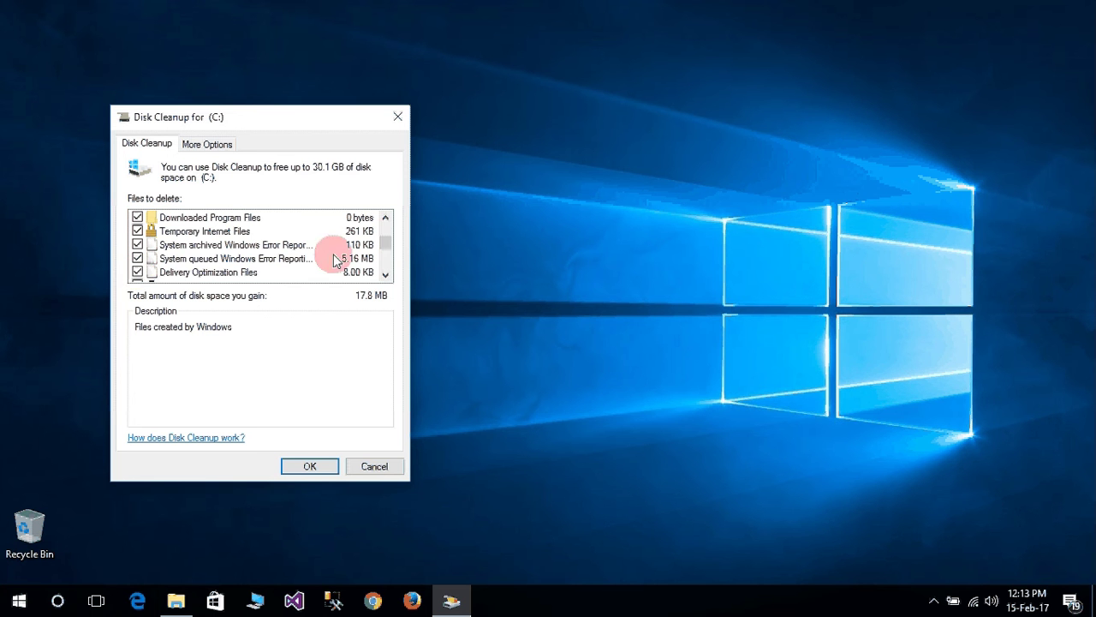
- Mark Previous Windows installation(s), Temporary Windows installation files, RetailDemo Offline Content and Temporary files for deletion
left_click_drag(385, 241, 390, 254)
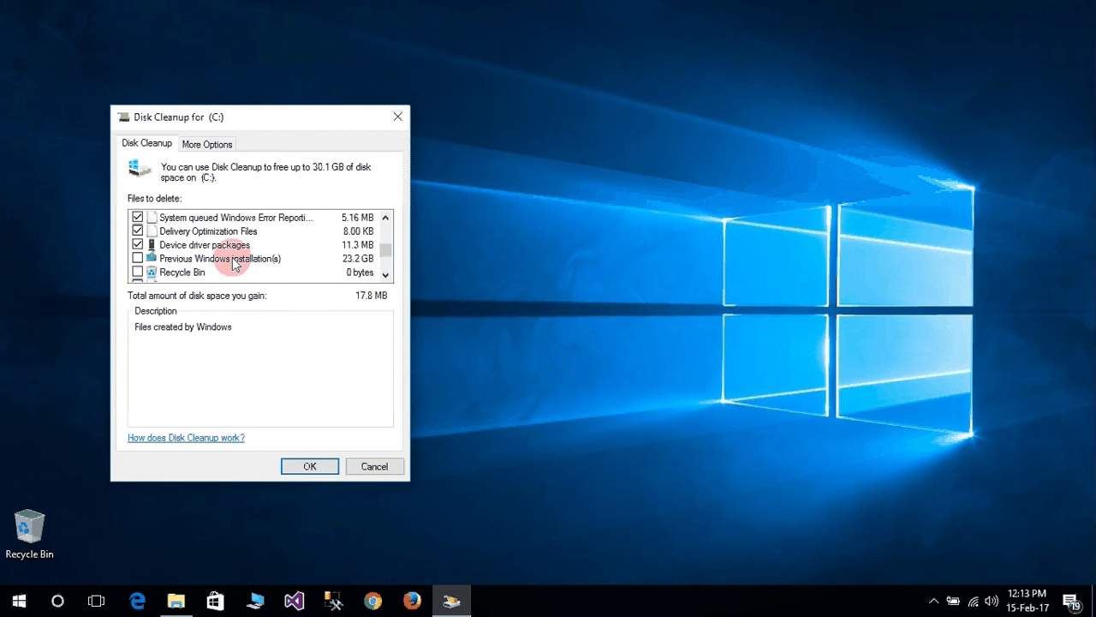
left_click(136, 259)
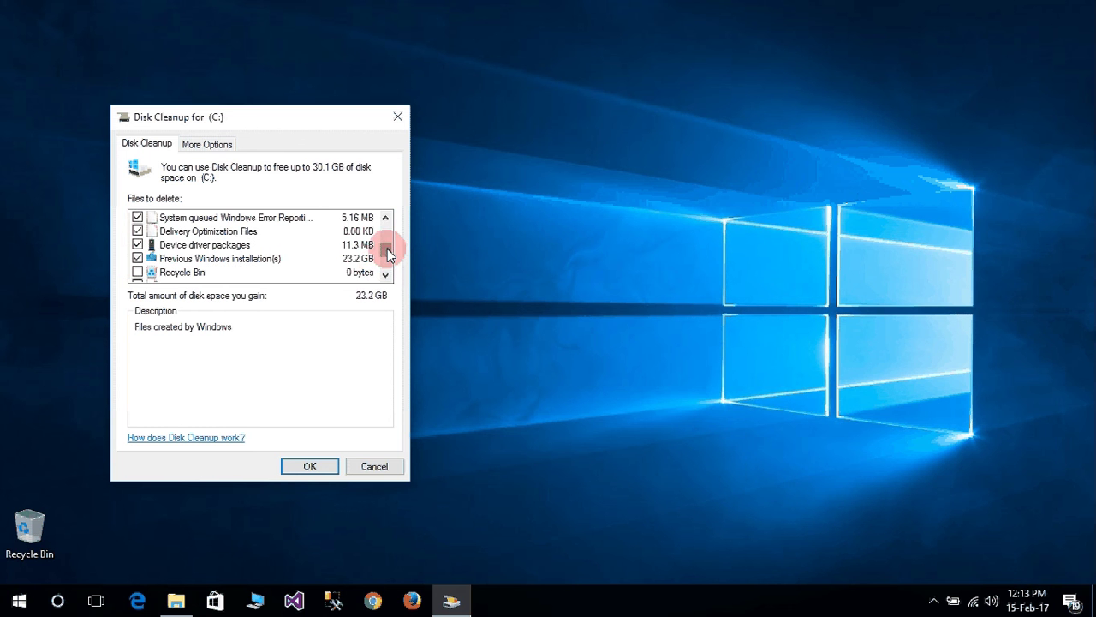
left_click_drag(387, 248, 389, 262)
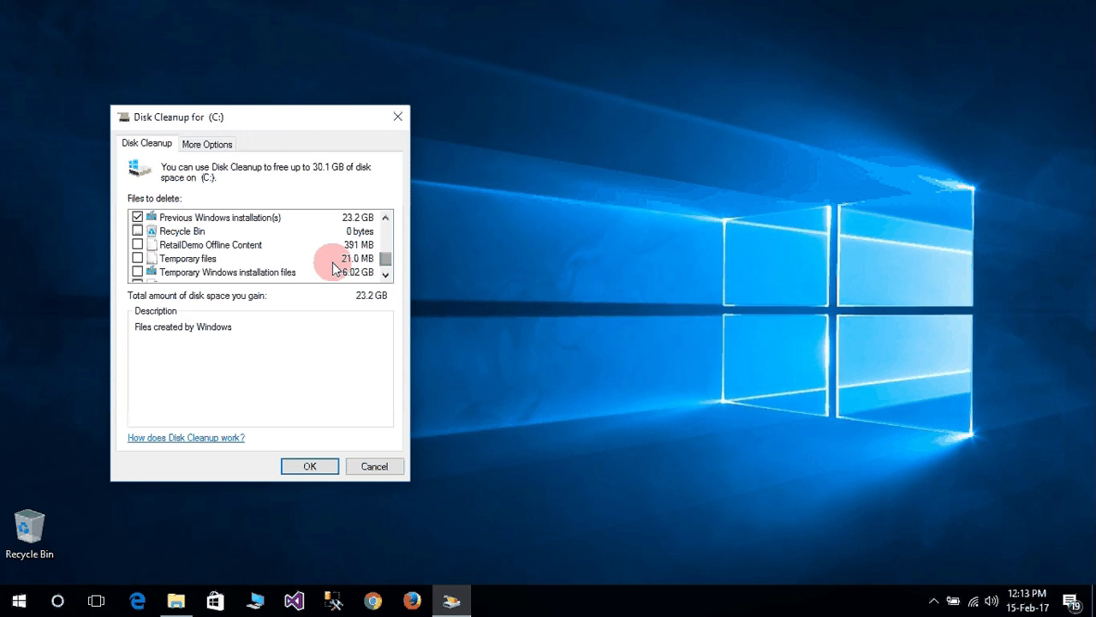
left_click(138, 272)
left_click(137, 245)
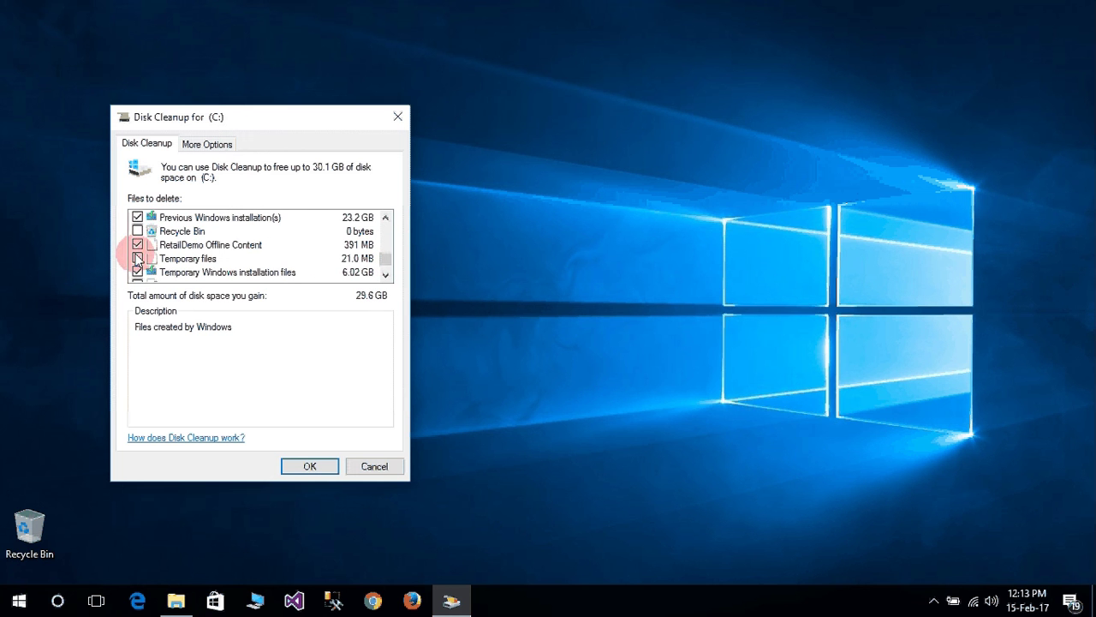
left_click(137, 258)
- Run the cleanup of the selected files, confirming permanent deletion and removal of the previous Windows installations
left_click(385, 262)
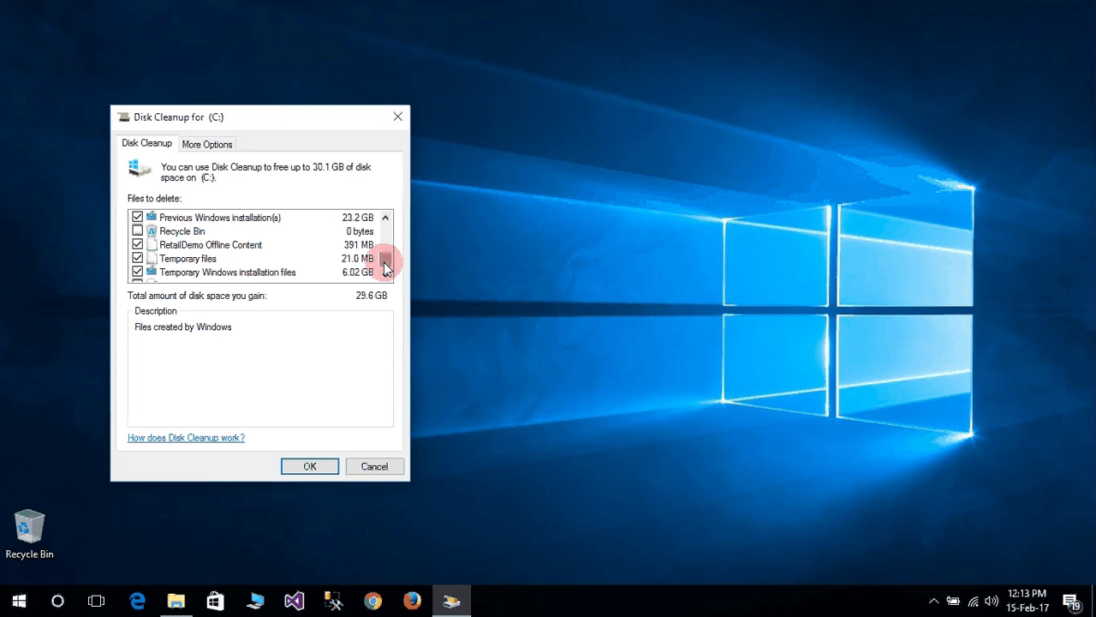
left_click_drag(384, 263, 386, 273)
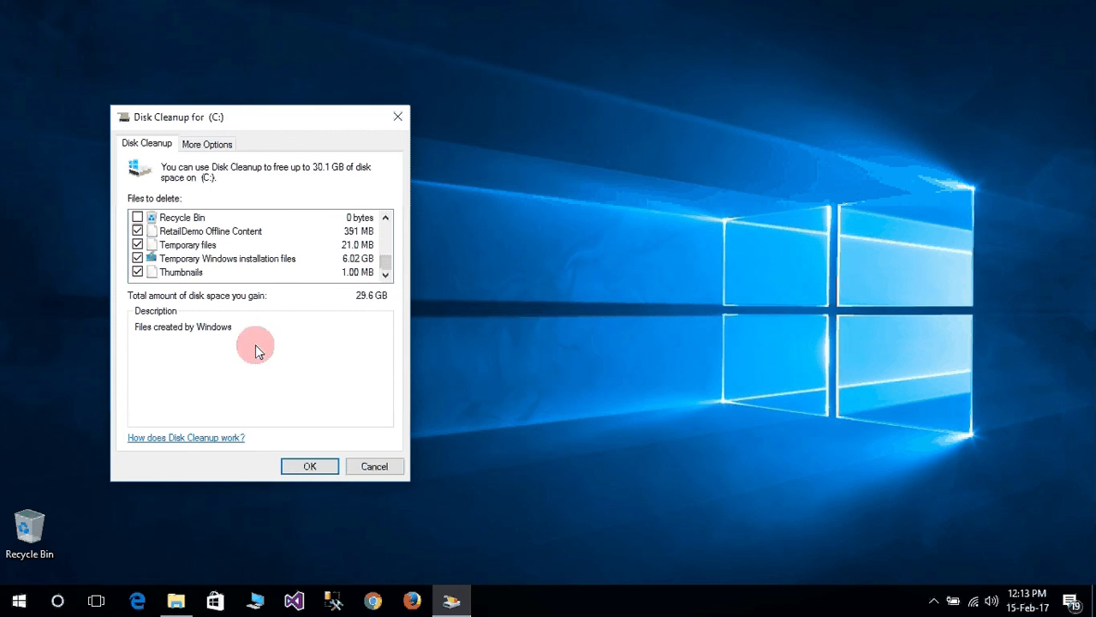
left_click(311, 467)
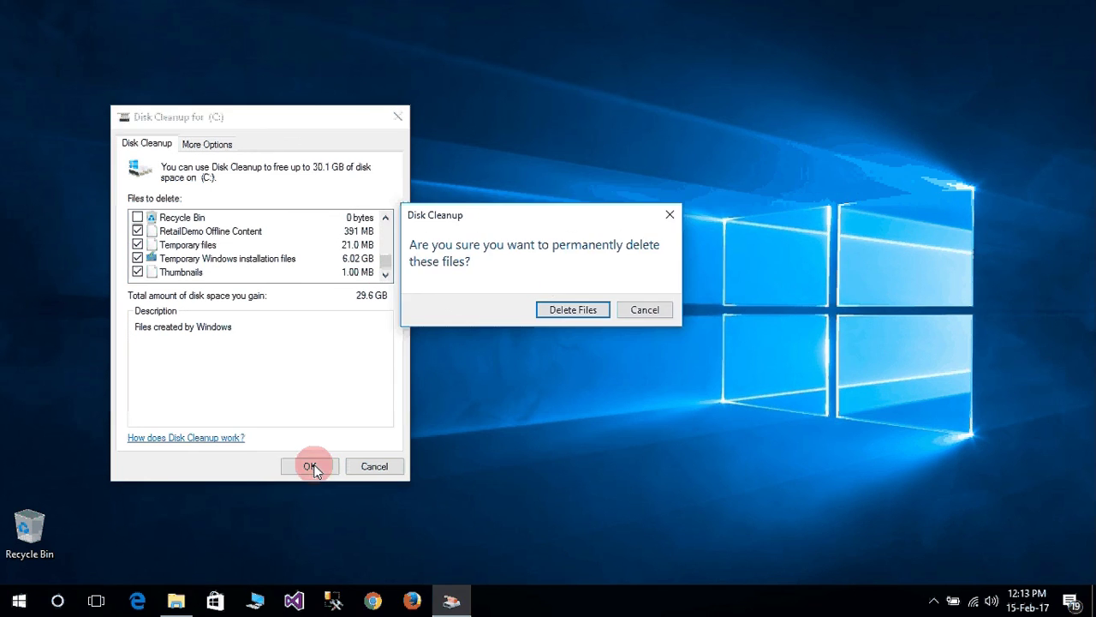
left_click(575, 309)
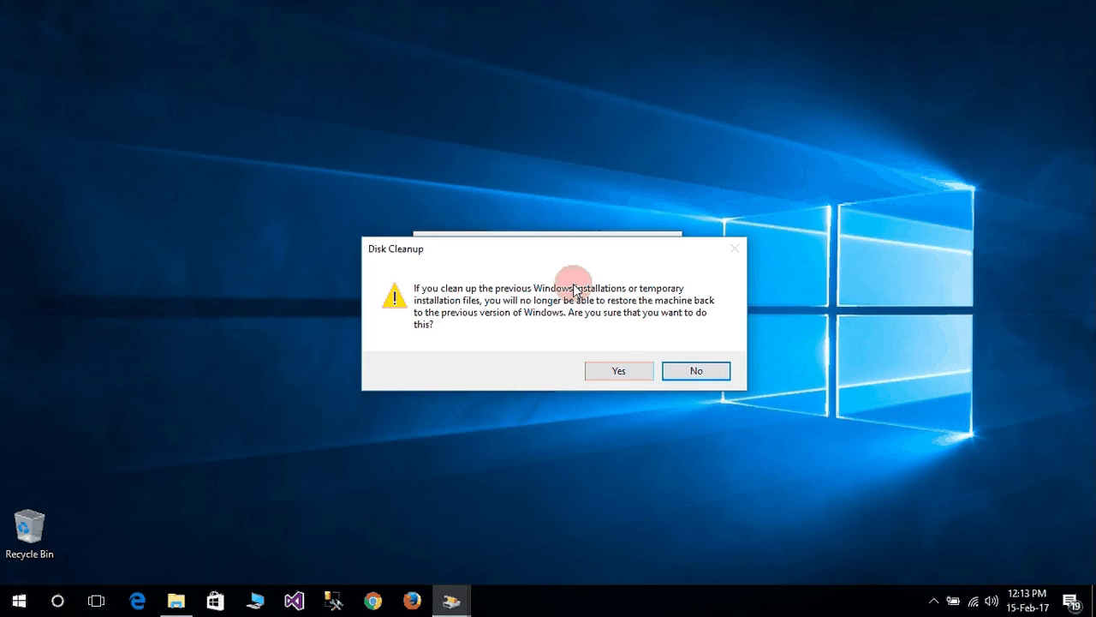
left_click(618, 370)
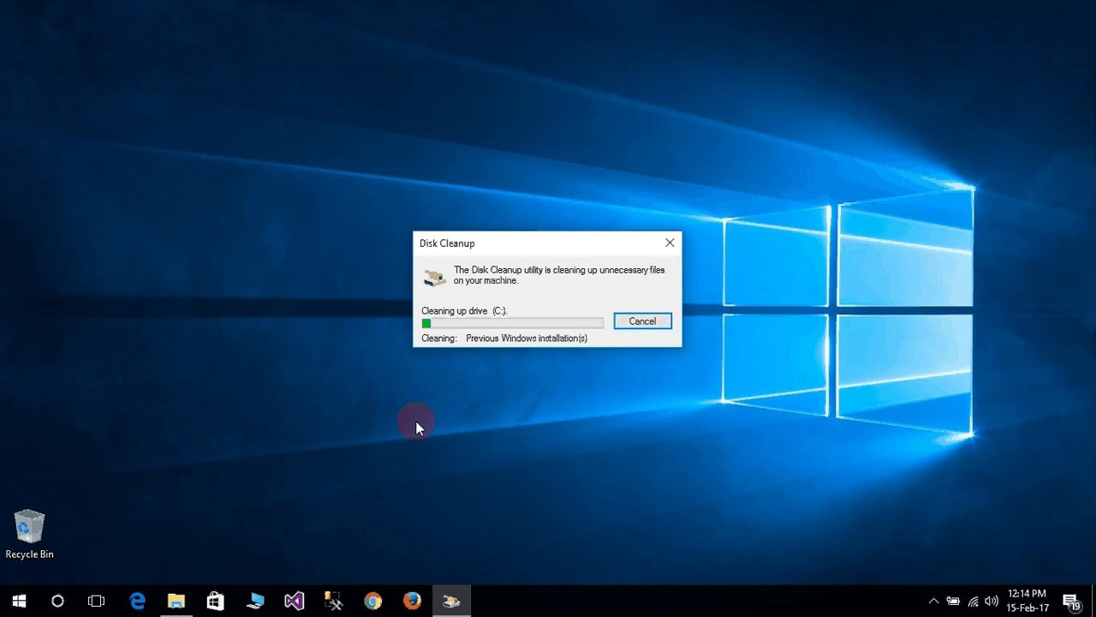
- Open This PC to check the free space on Local Disk (C:), and close the window
left_click(260, 599)
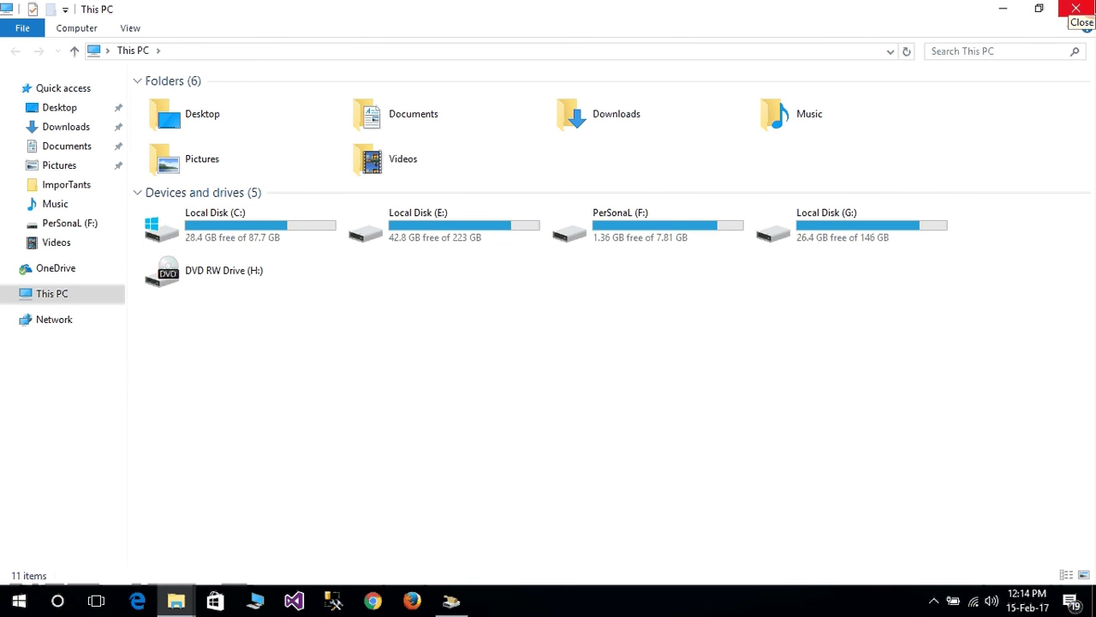
left_click(1076, 9)
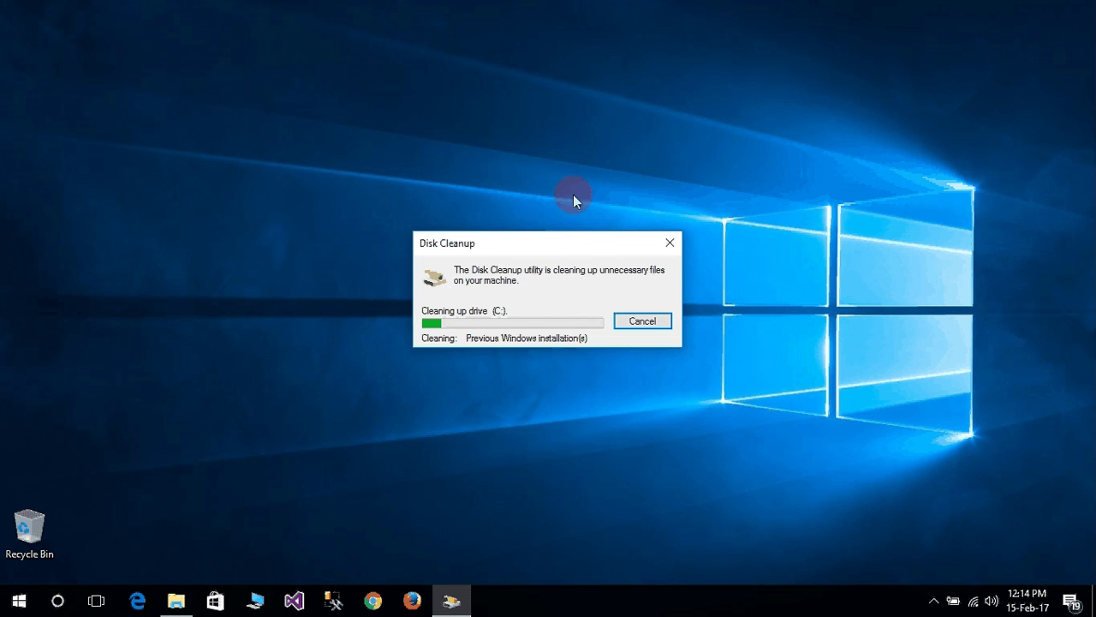
left_click(934, 603)
left_click(934, 603)
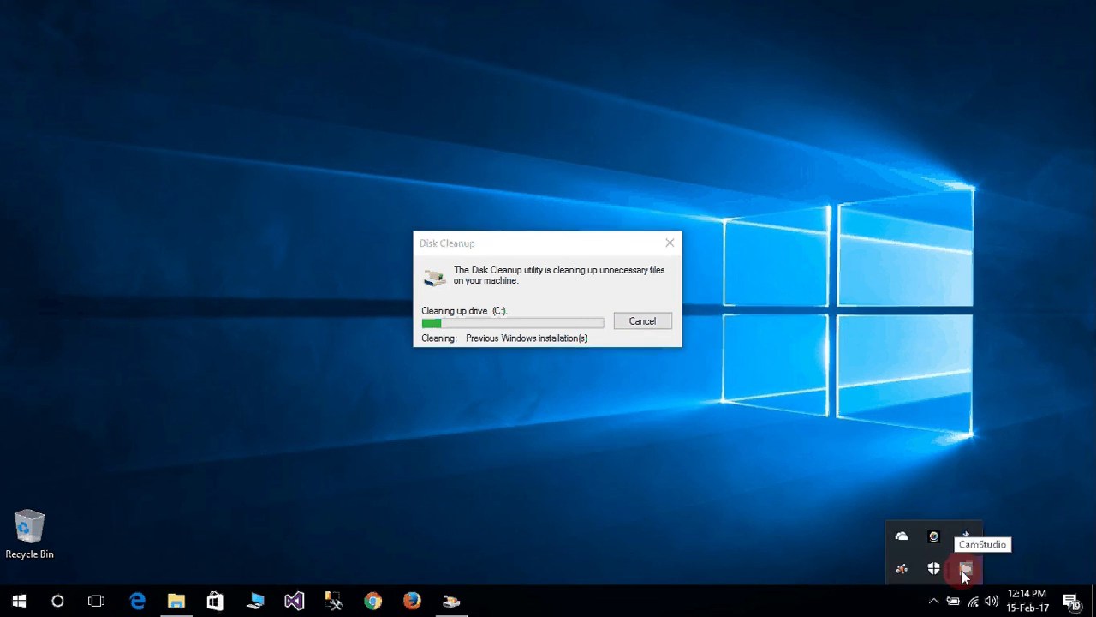
right_click(965, 568)
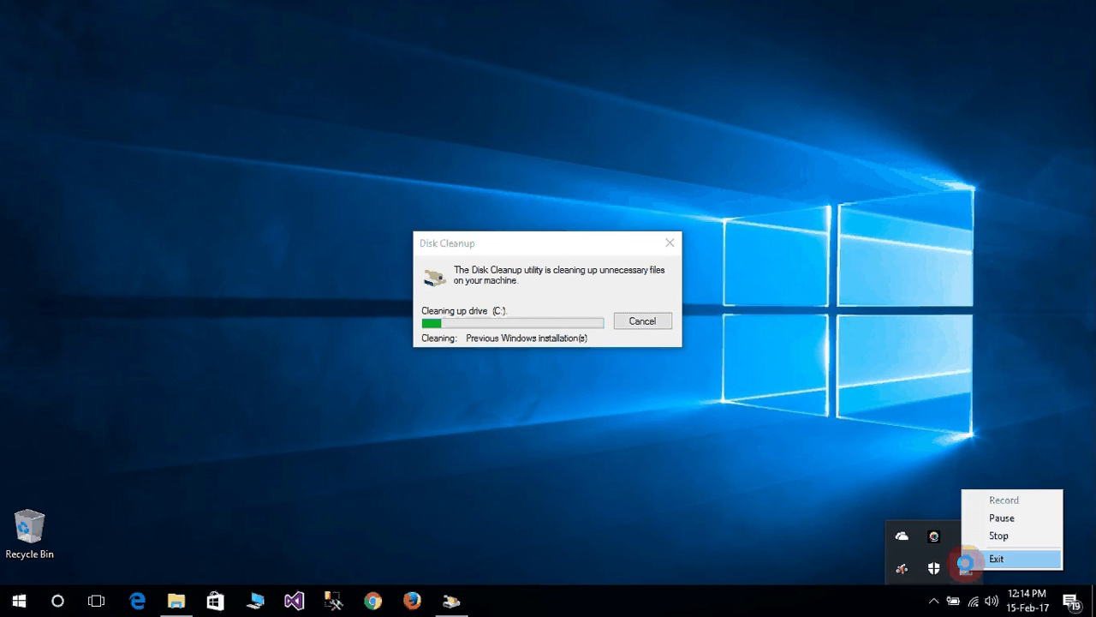
left_click(977, 517)
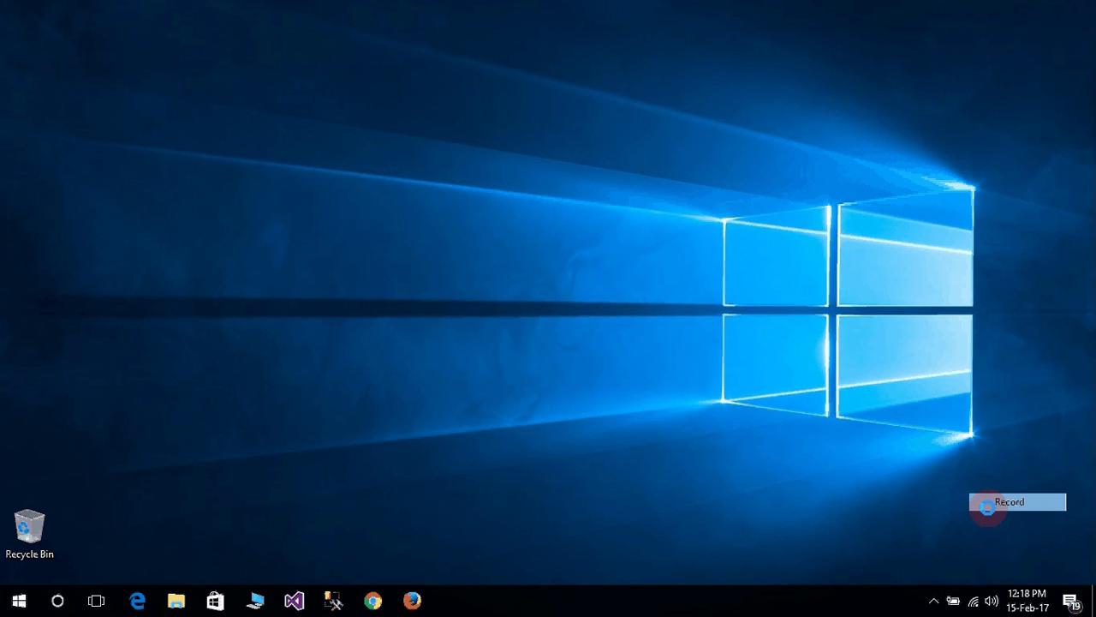
left_click(984, 503)
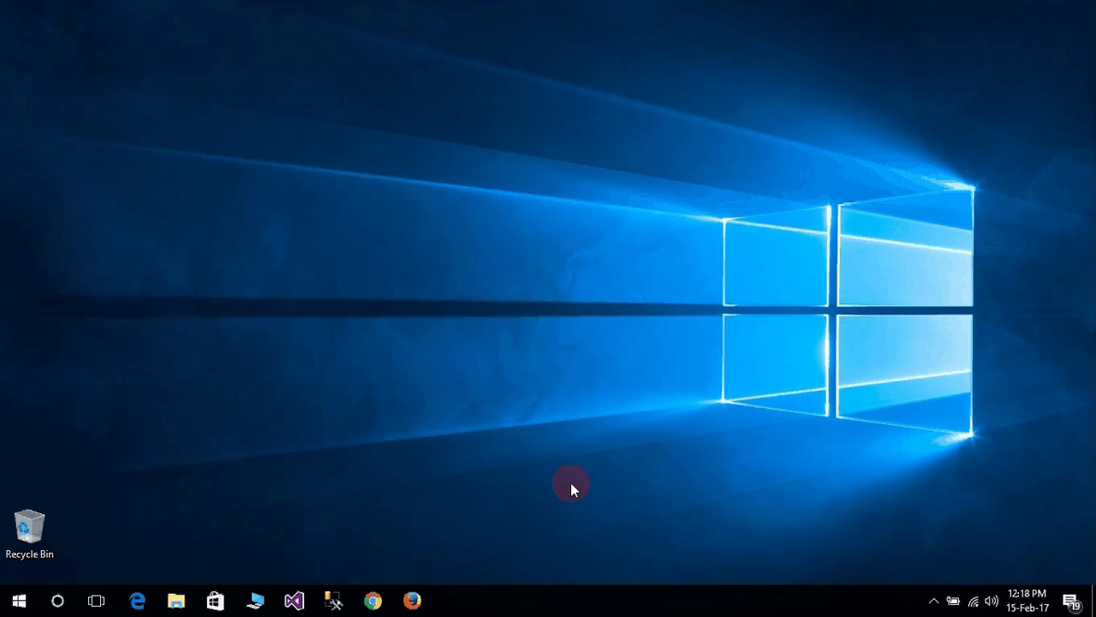
- Check the free space of Local Disk (C:) in This PC, inspect the drive's folders for Windows.old, and close the window
left_click(257, 602)
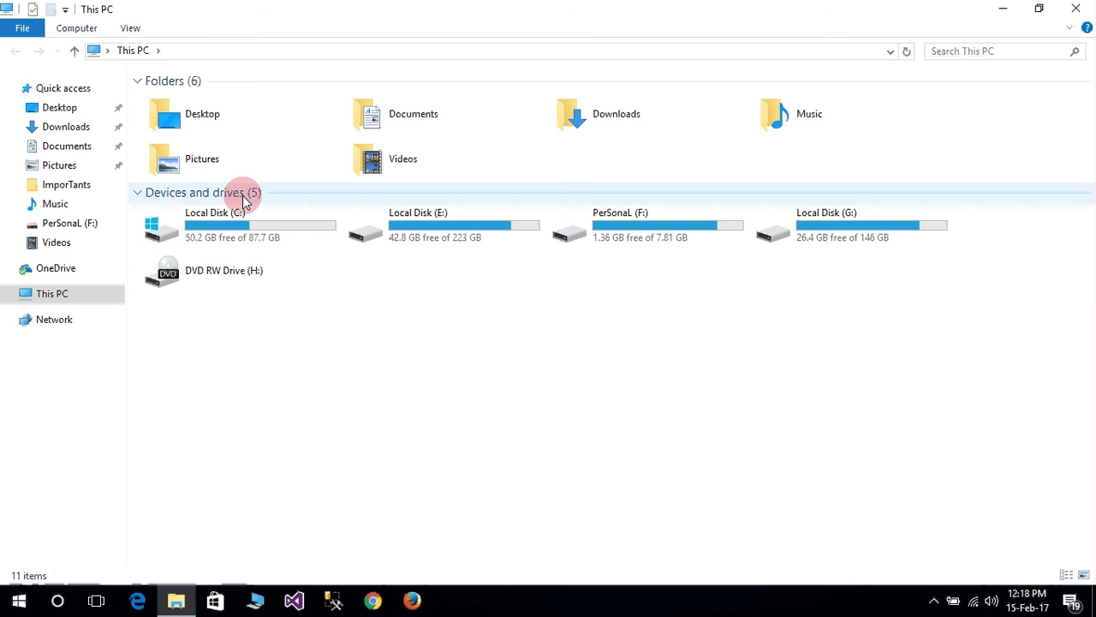
double_click(253, 220)
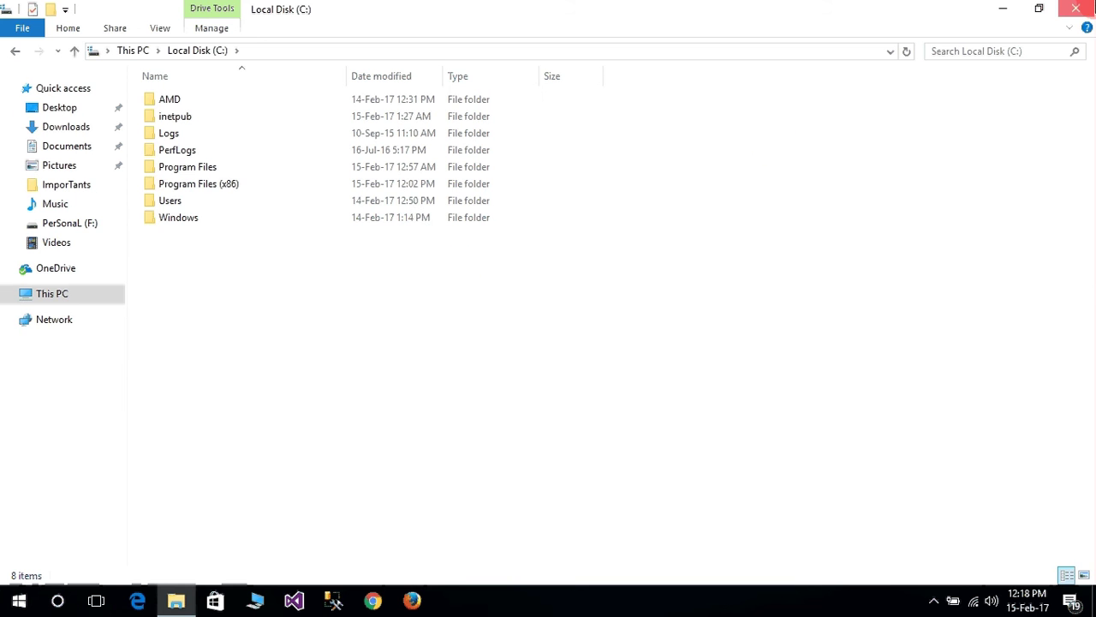
left_click(1077, 10)
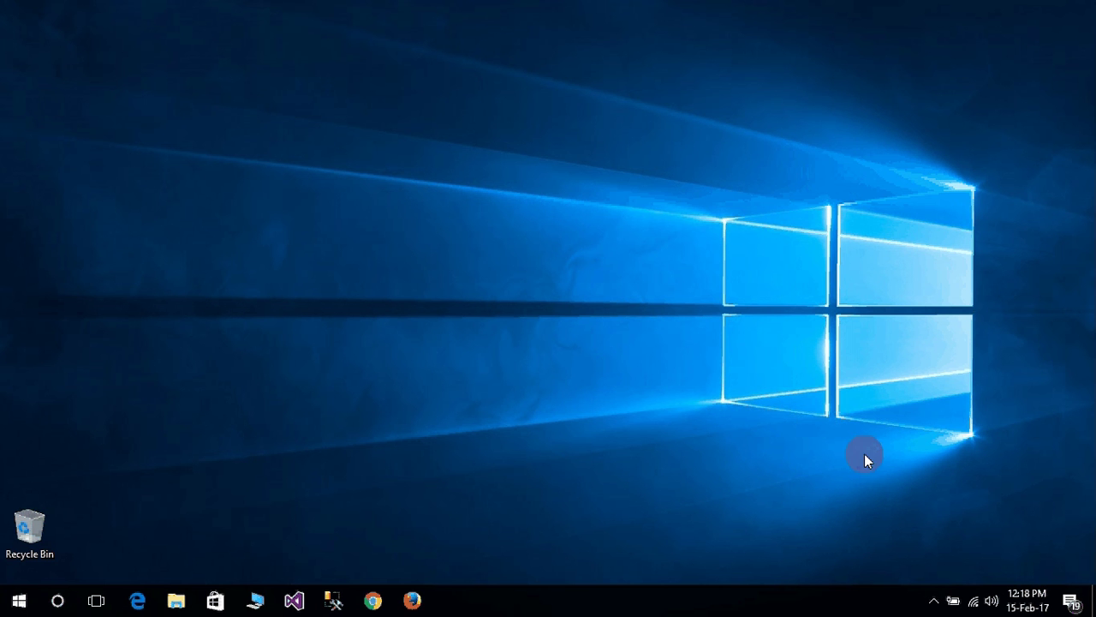
left_click(932, 595)
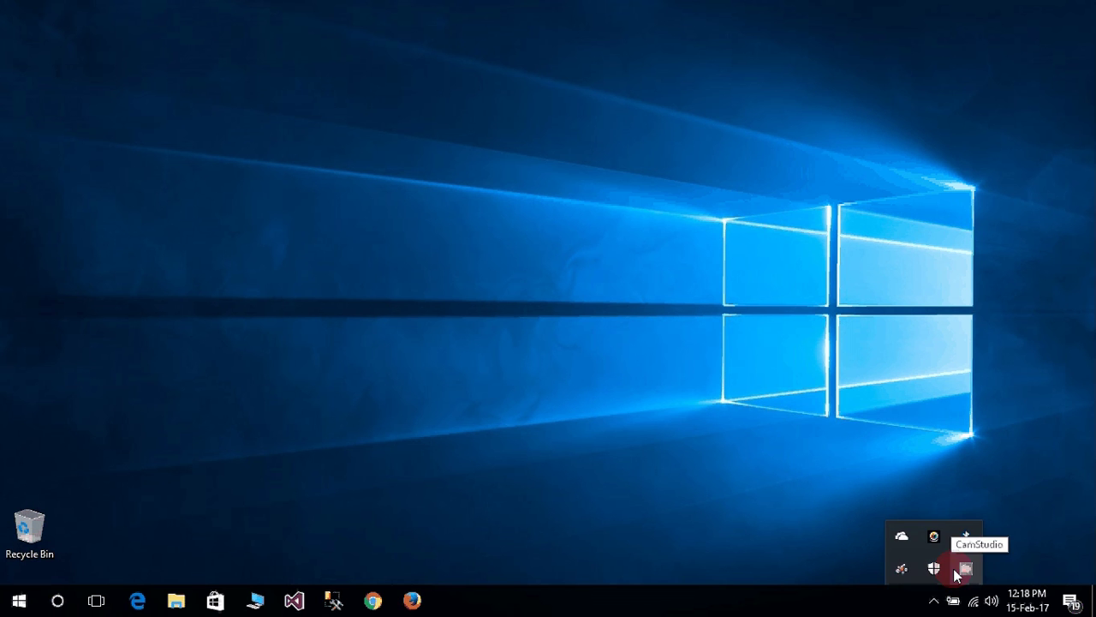
right_click(964, 571)
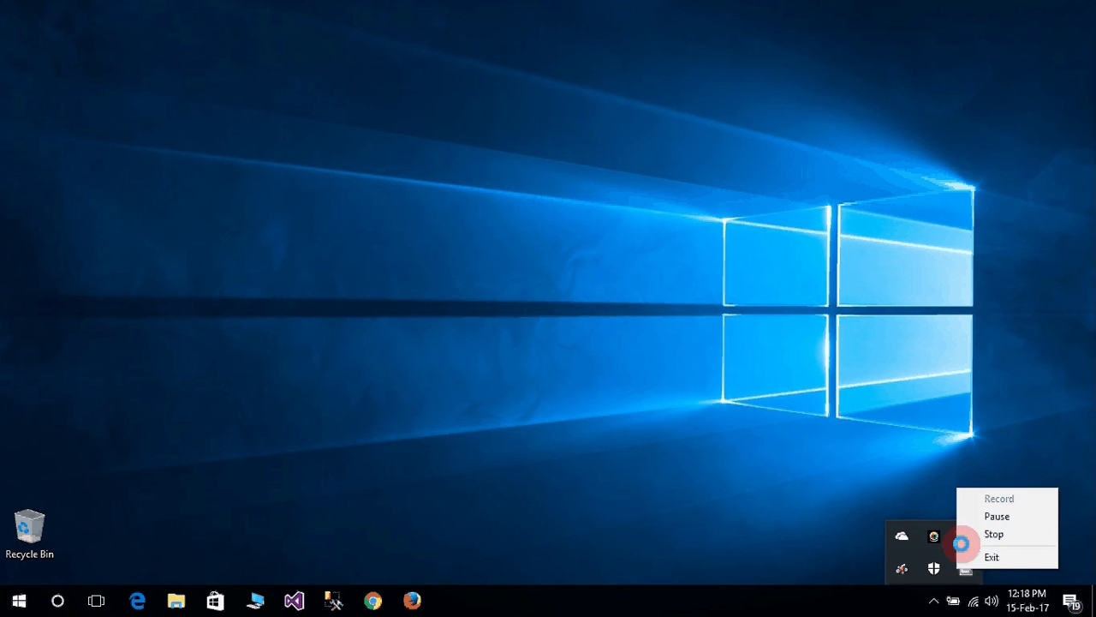